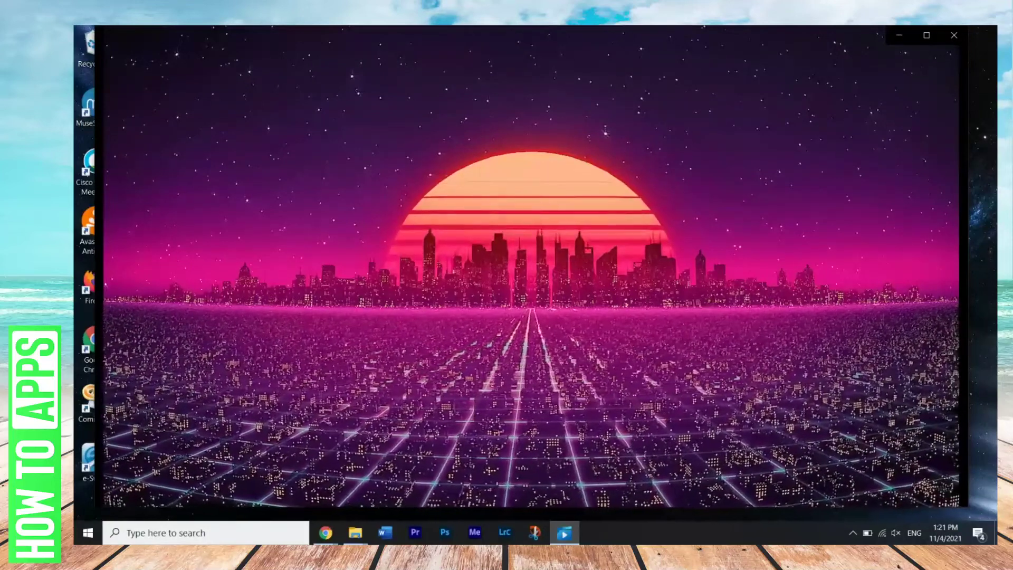
Step: Dismiss the wallpaper preview and launch Command Prompt from a Start menu search
{"action": "key", "text": "Escape"}
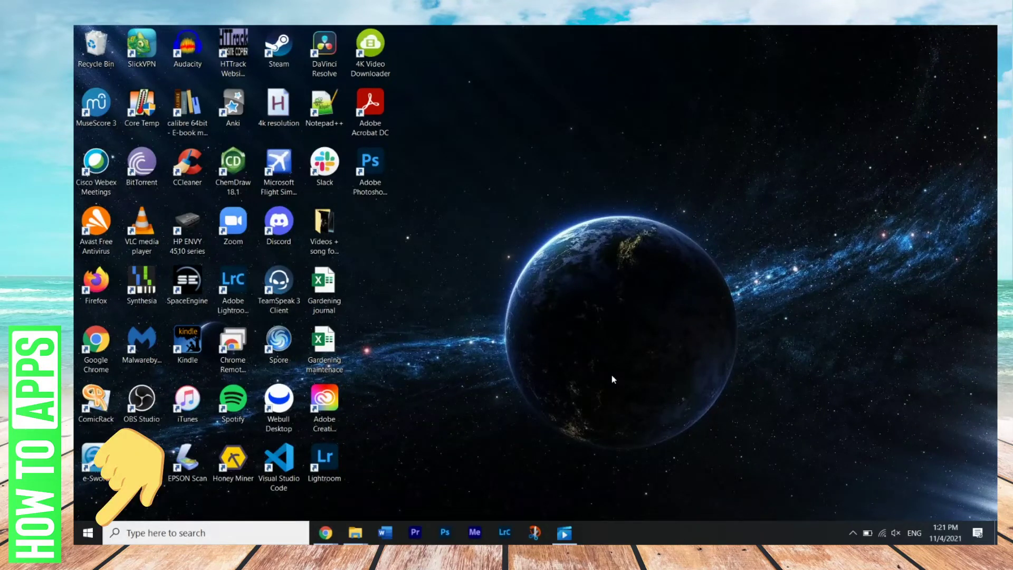
{"action": "key", "text": "super"}
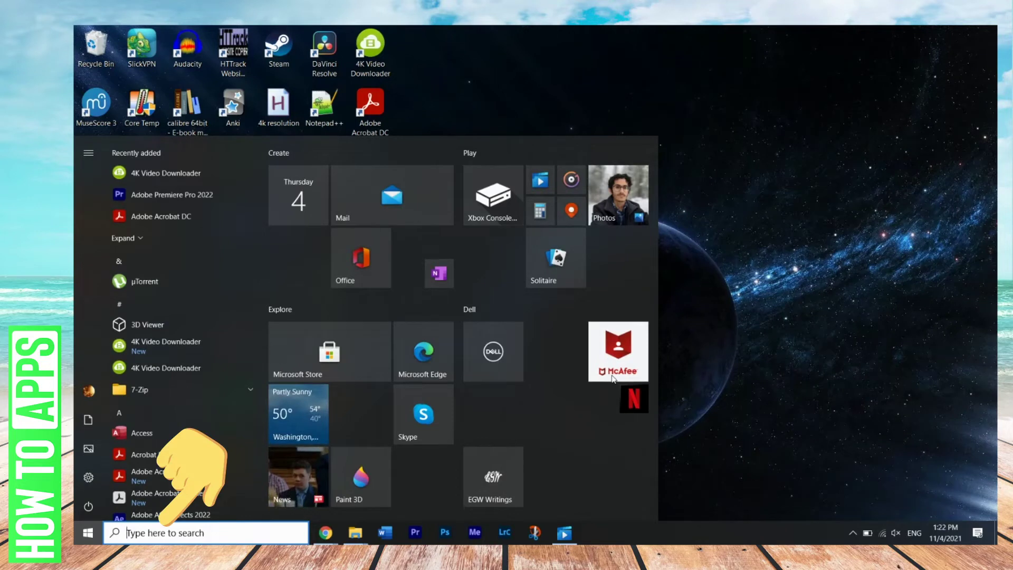
{"action": "type", "text": "command "}
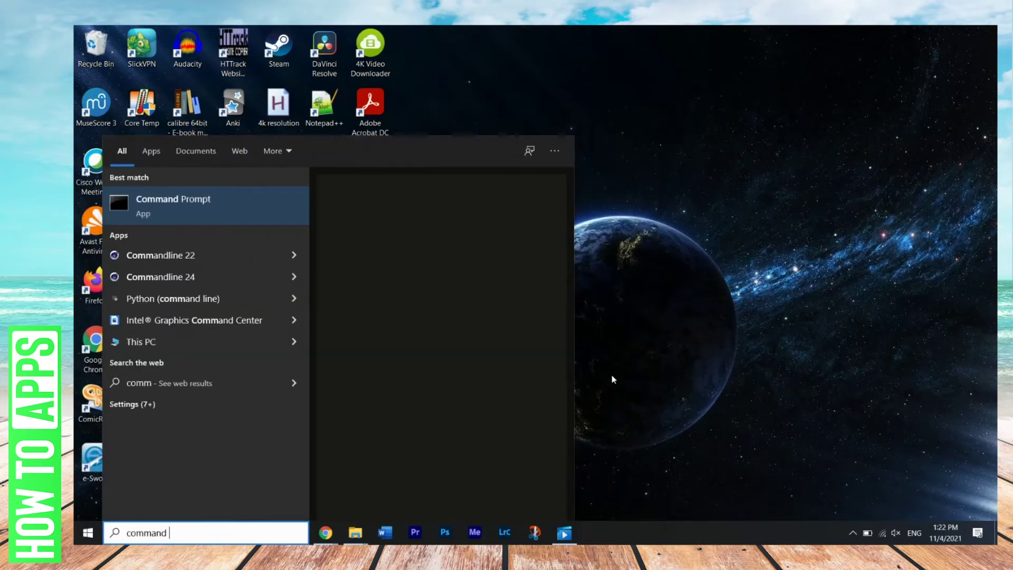
{"action": "type", "text": "prompt"}
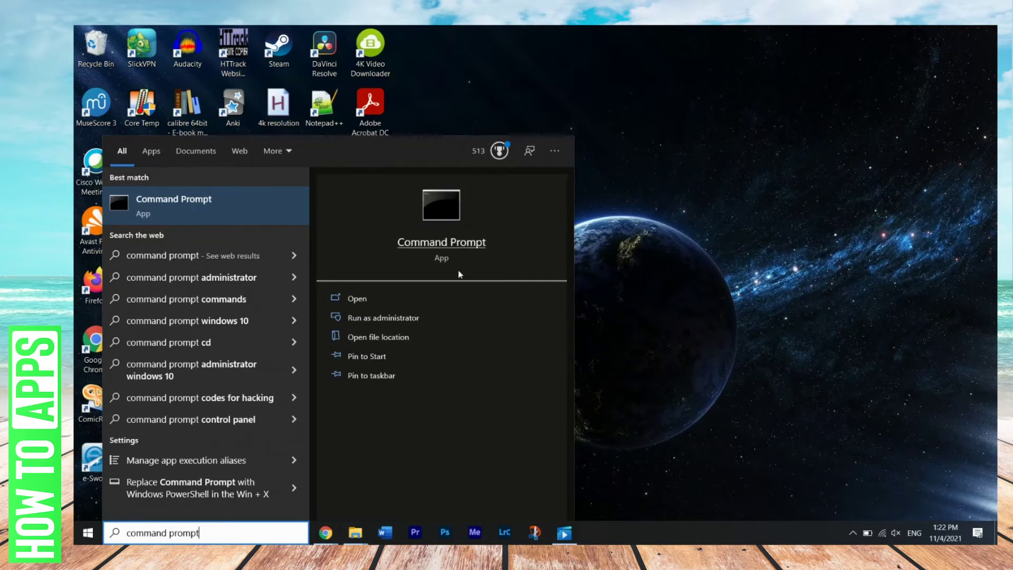
{"action": "left_click", "coordinate": [172, 204]}
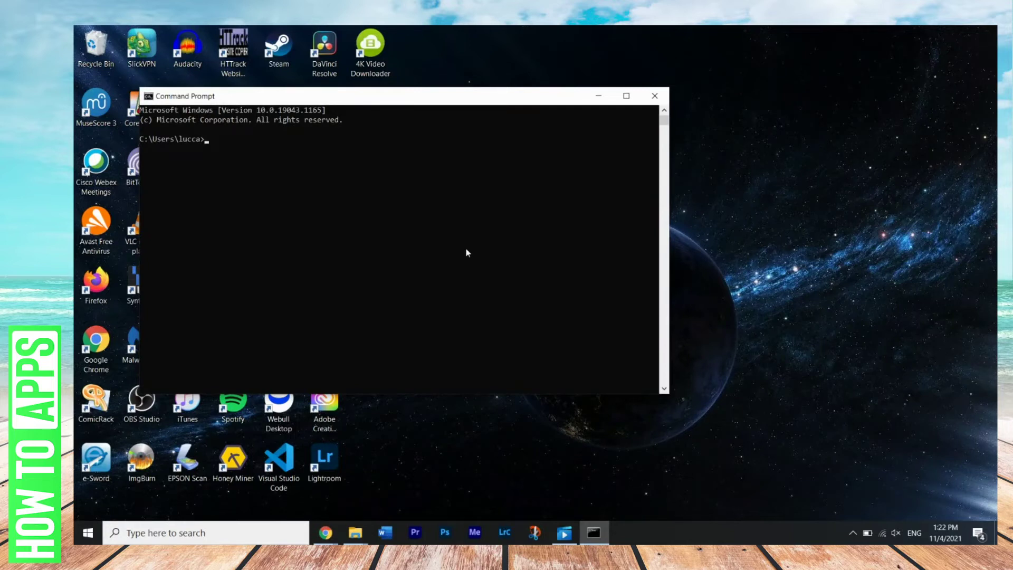
{"action": "type", "text": "wm"}
{"action": "type", "text": "ic"}
{"action": "type", "text": " diskdr"}
{"action": "type", "text": "ive get "}
{"action": "type", "text": "model"}
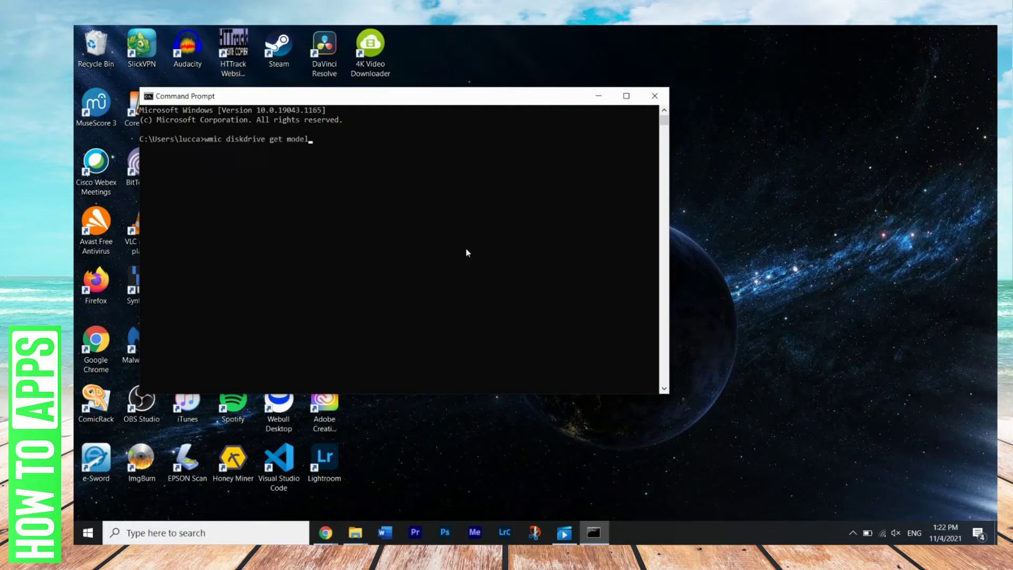
{"action": "type", "text": ",sta"}
{"action": "type", "text": "tus"}
Step: Run the wmic diskdrive query to list both drives' models with status OK
{"action": "key", "text": "Return"}
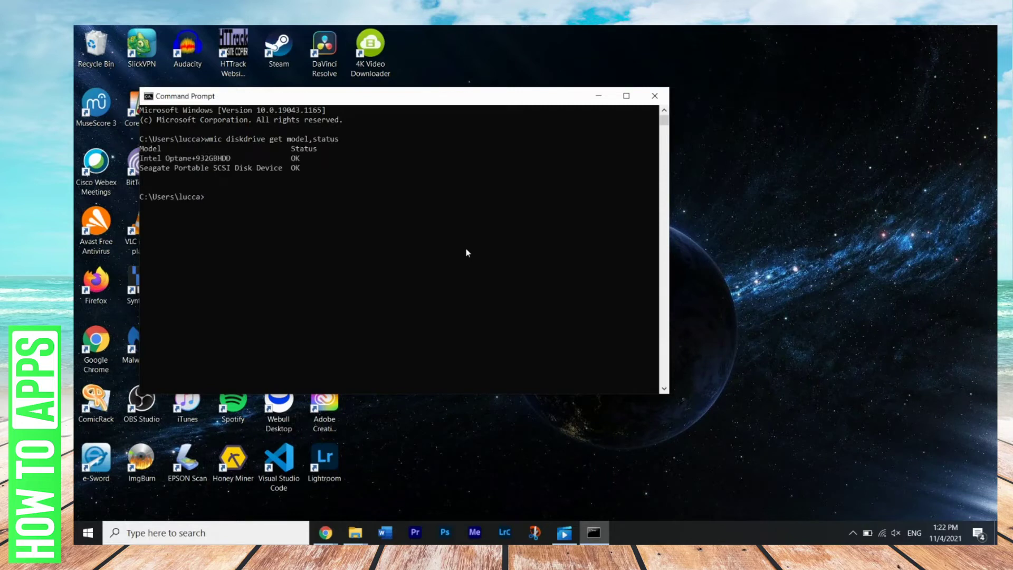